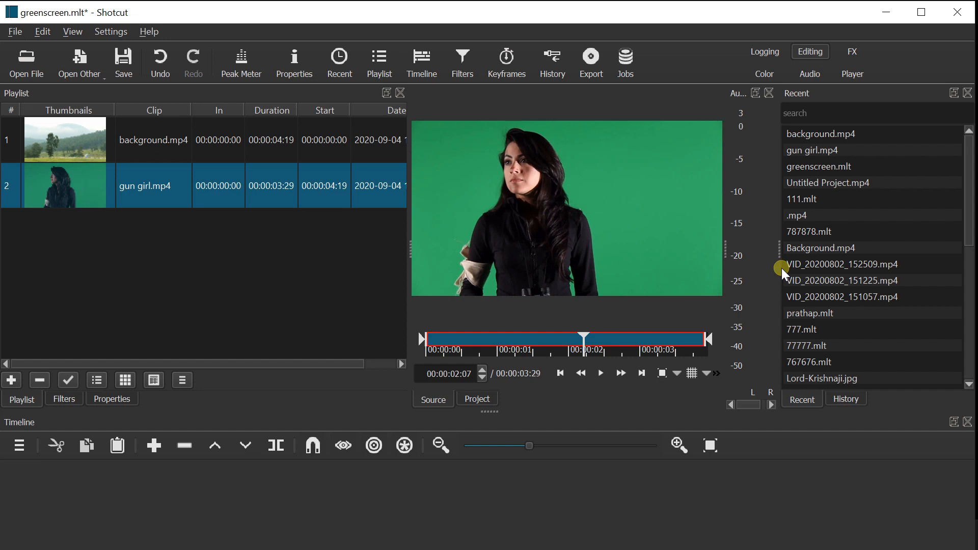
Step: Place background.mp4 at the start of the timeline and add a second video track above it
click(190, 299)
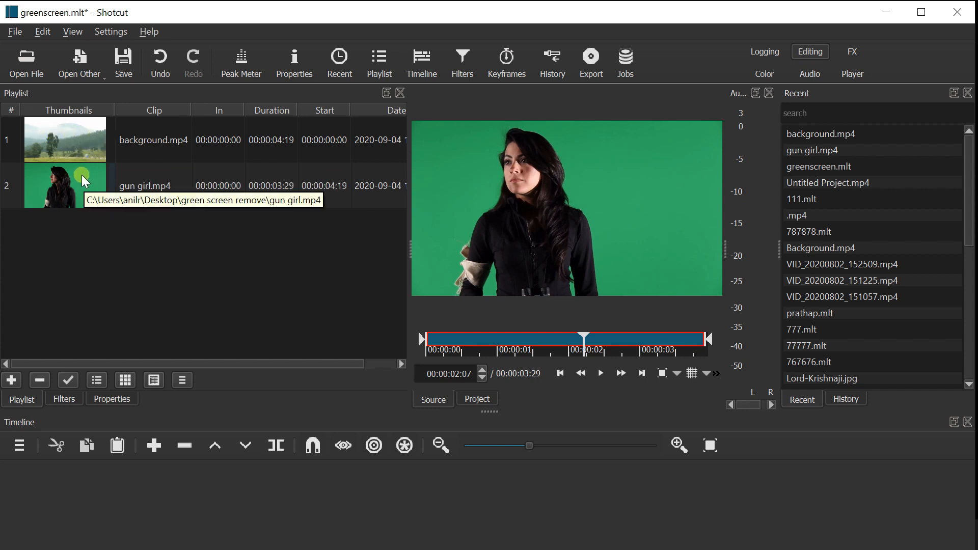
drag(85, 500, 225, 522)
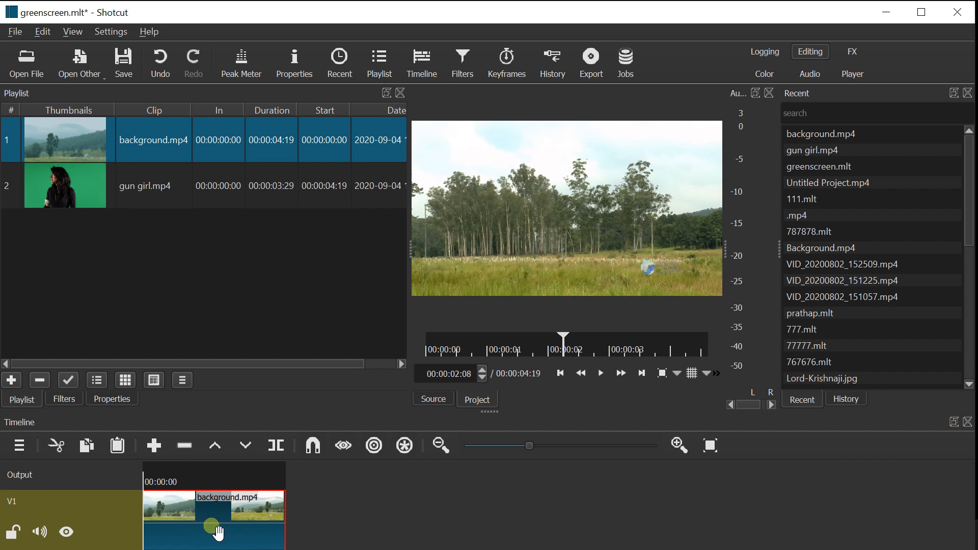
click(16, 447)
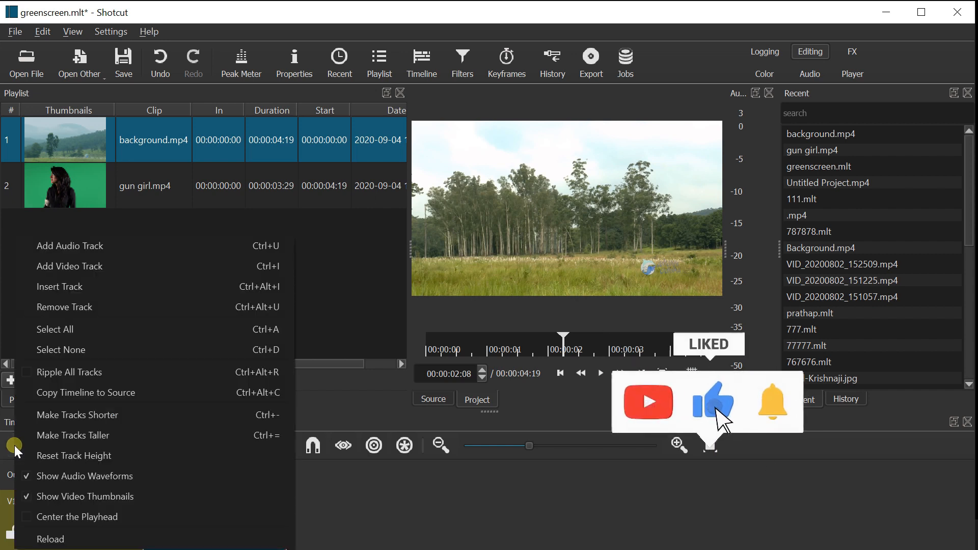
click(81, 267)
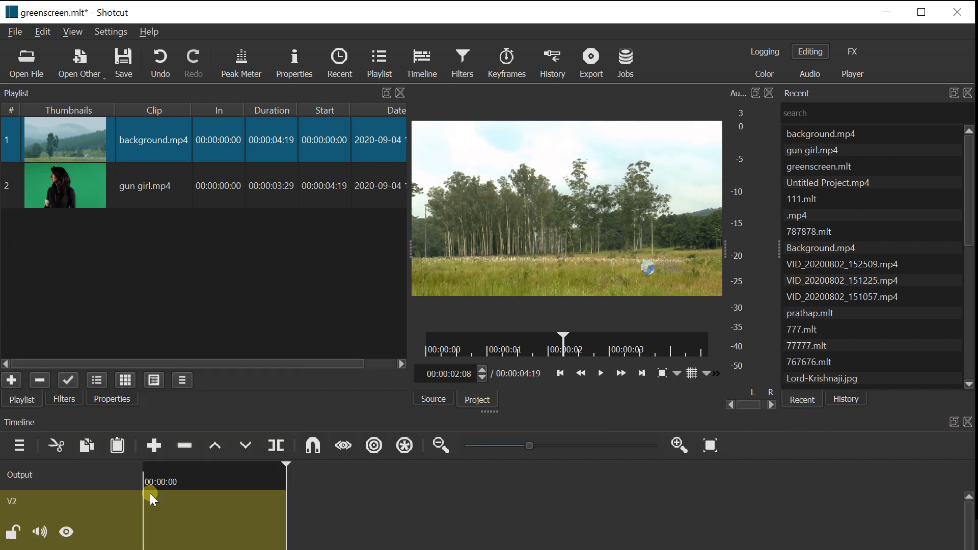
Step: Place gun girl.mp4 at the start of track V2 and trim the end of background.mp4 to match its length
drag(56, 194, 147, 524)
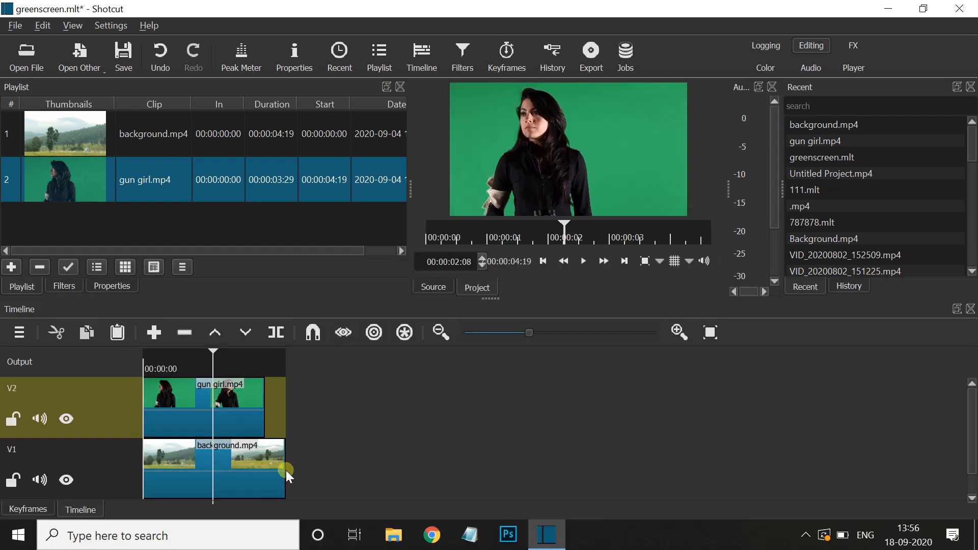
drag(285, 471, 263, 466)
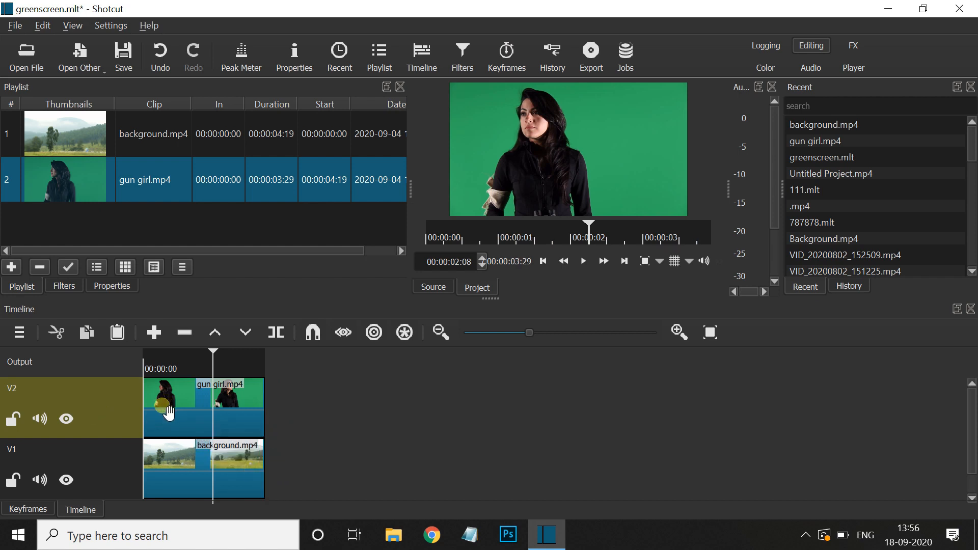
Step: Apply the Chroma Key: Simple filter to the gun girl.mp4 clip on track V2
click(208, 410)
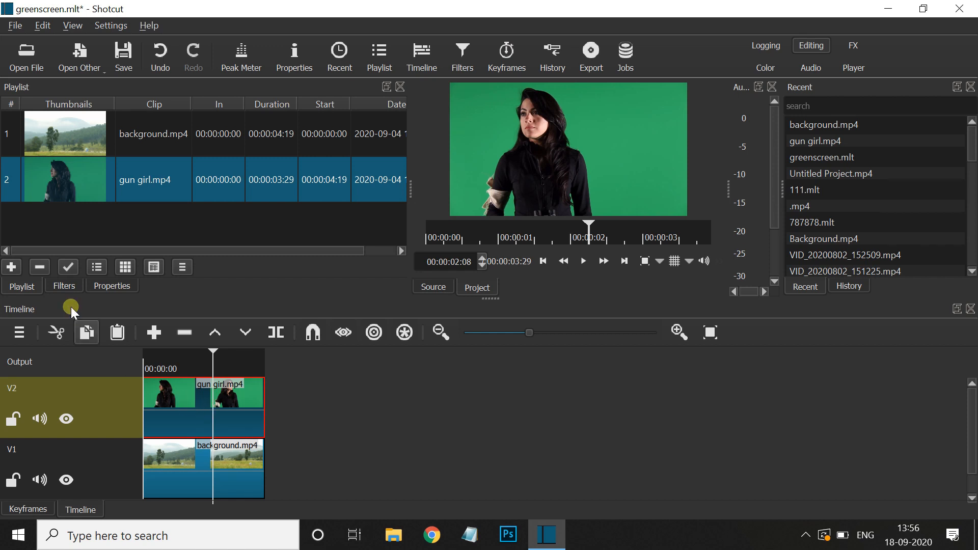
click(64, 286)
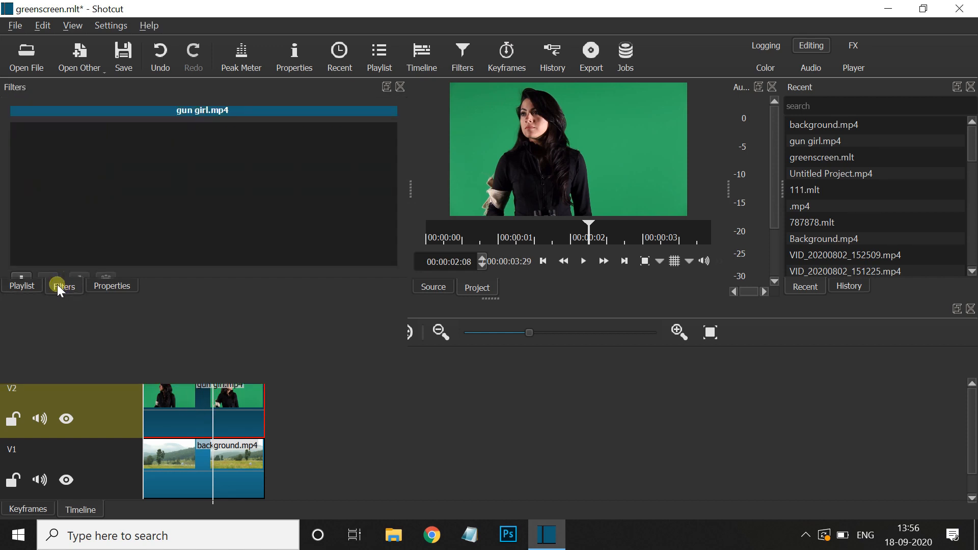
click(23, 274)
scroll(197, 254, down, 2)
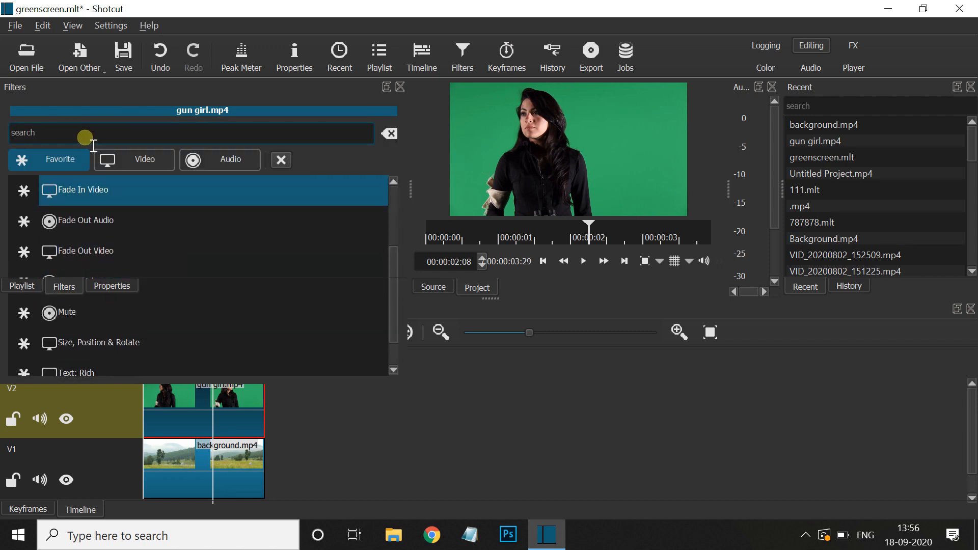
text(chroma)
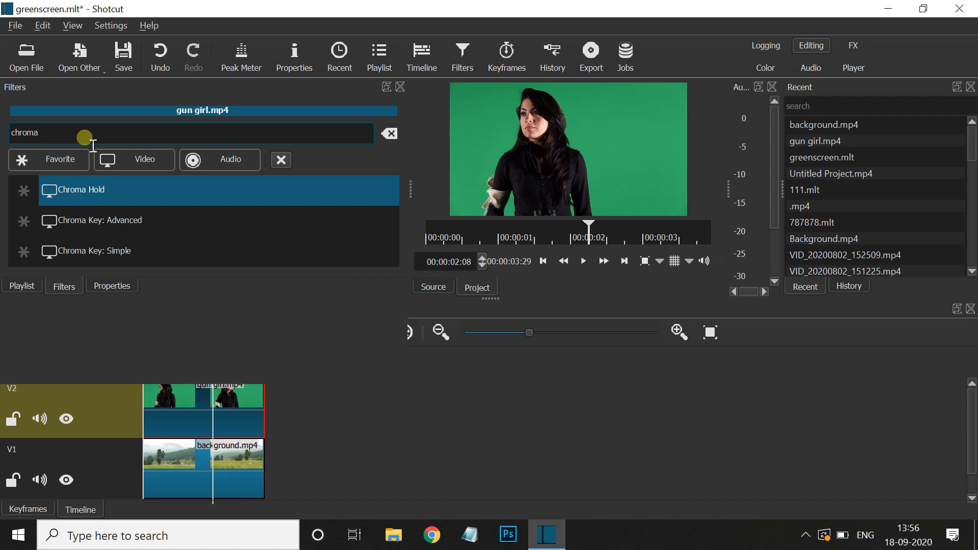
click(110, 249)
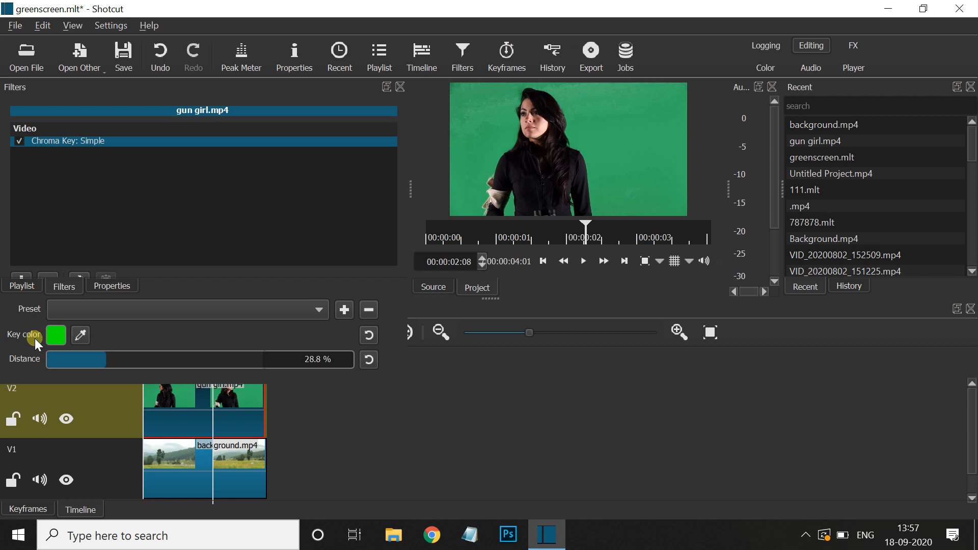
Step: Sample the clip's green backdrop as the key color and play the composite from the start in an enlarged preview
click(80, 337)
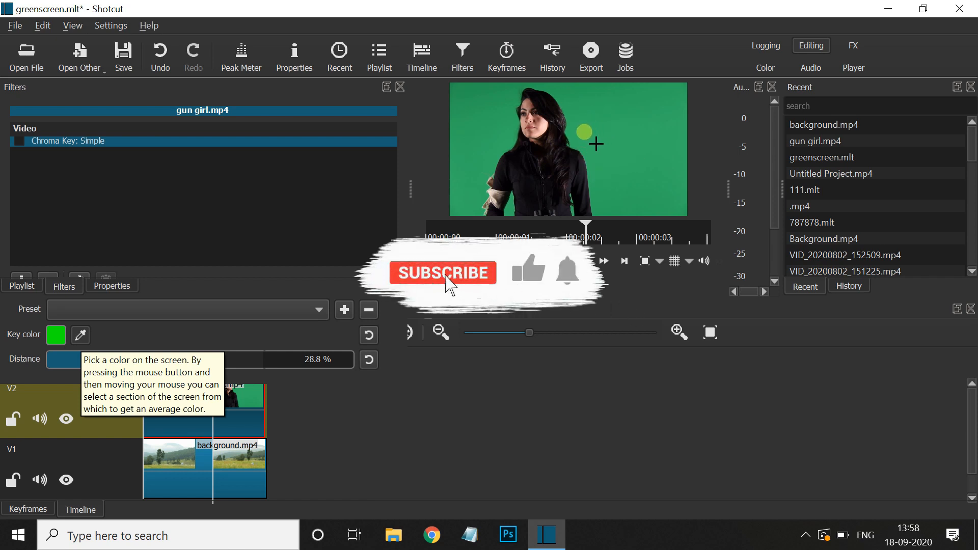
click(584, 132)
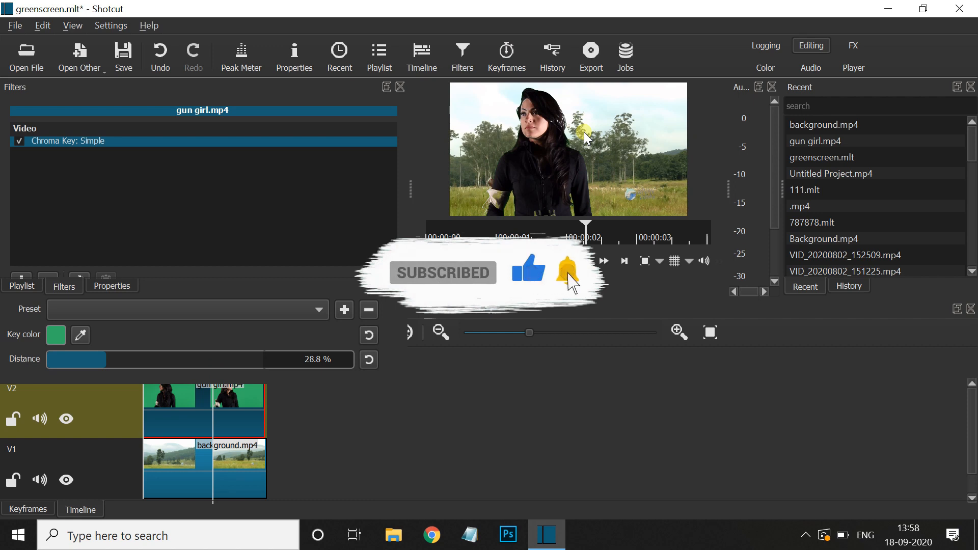
drag(728, 190, 783, 191)
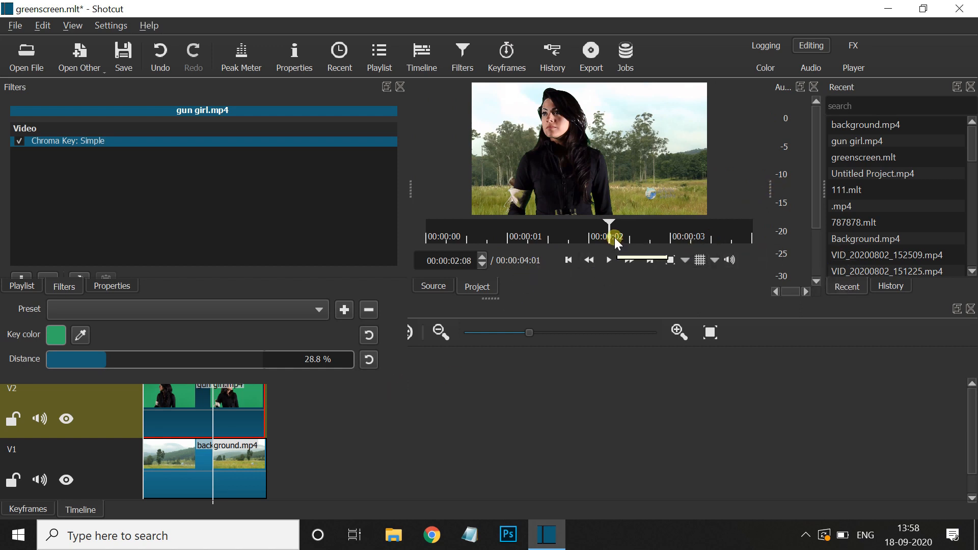
drag(608, 225, 426, 251)
key(space)
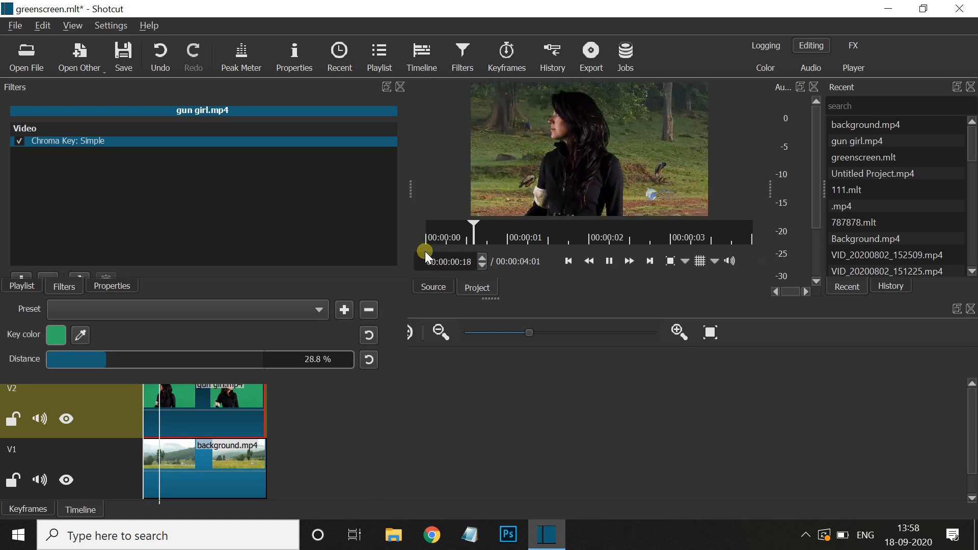
key(space)
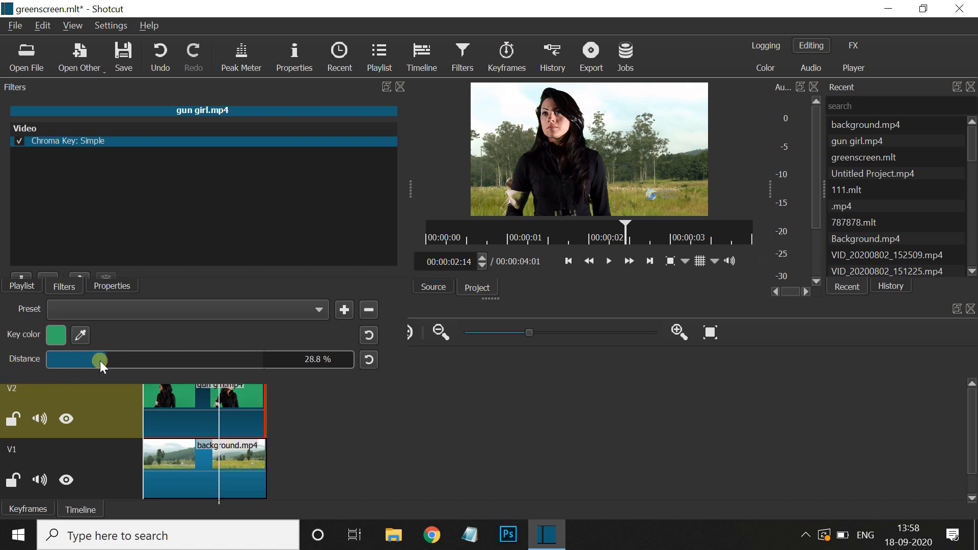
Step: Reduce the chroma key Distance to 18.1% and play the composite from the start to check the edges
drag(103, 359, 85, 360)
click(224, 382)
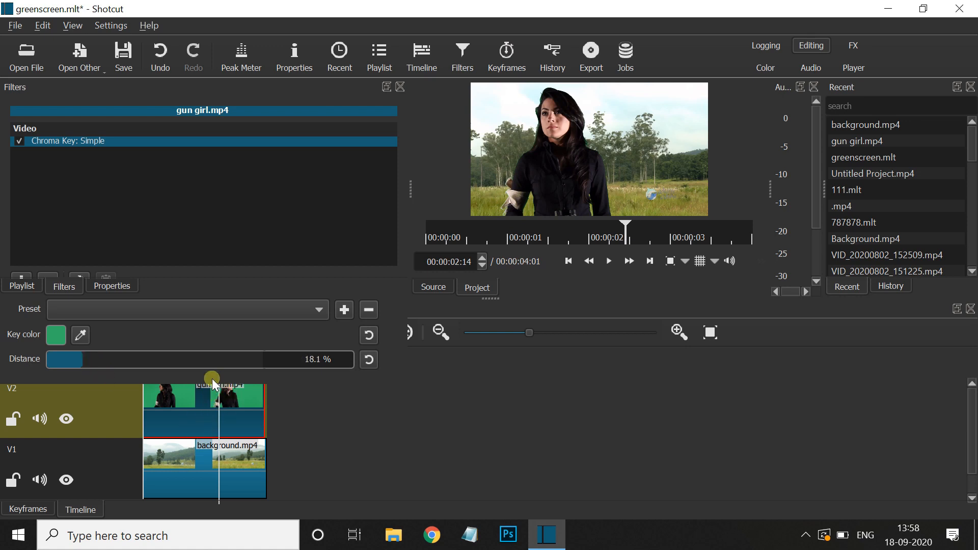
key(Home)
key(space)
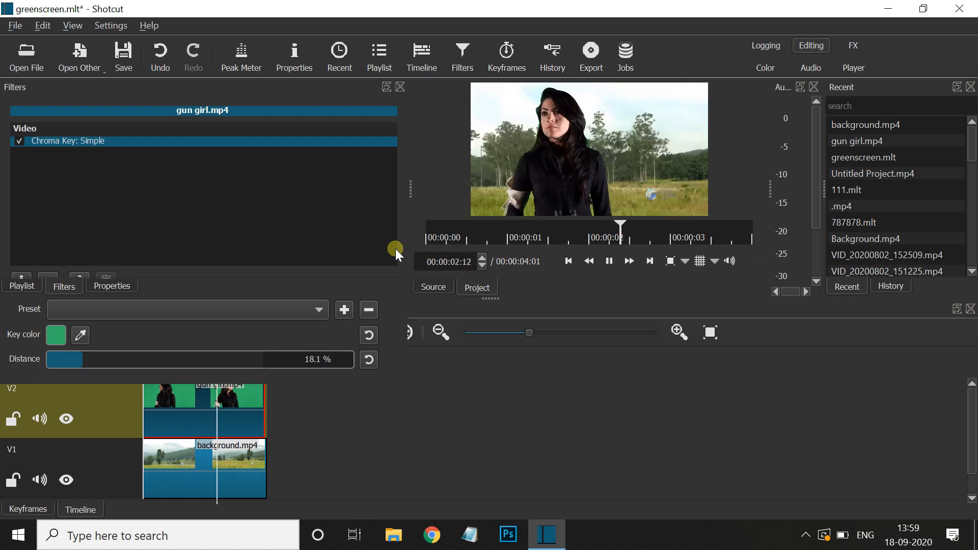
click(550, 185)
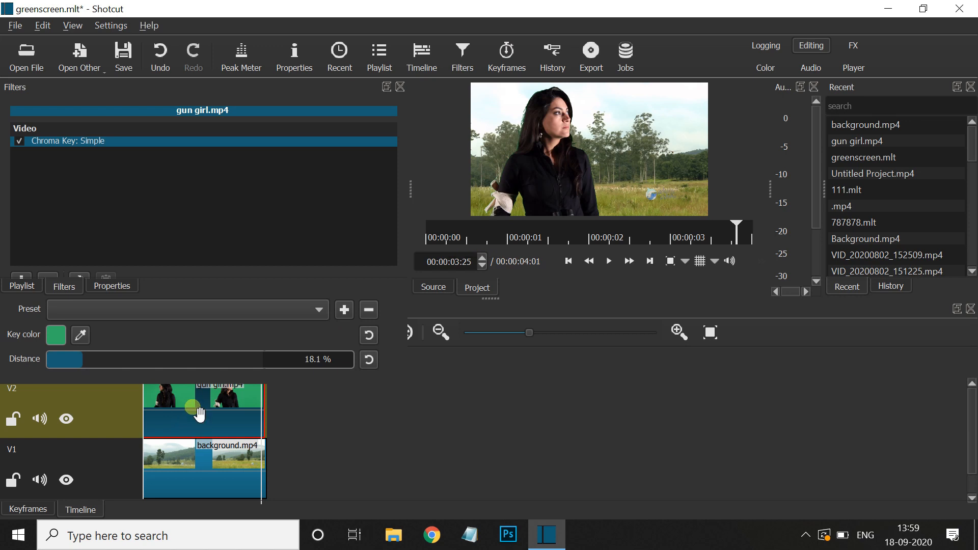
Step: Add the Alpha Channel: Adjust filter to the gun girl.mp4 clip
click(22, 277)
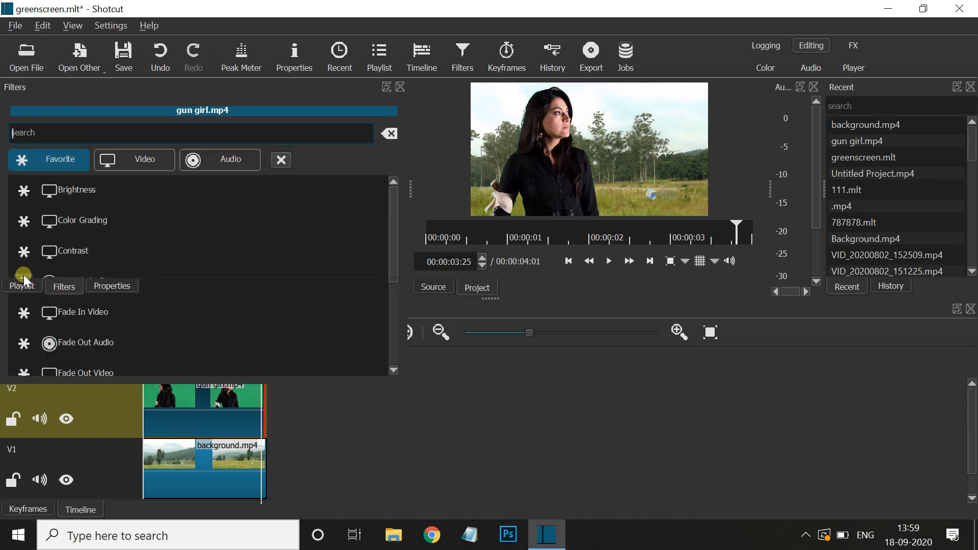
click(127, 134)
text(al)
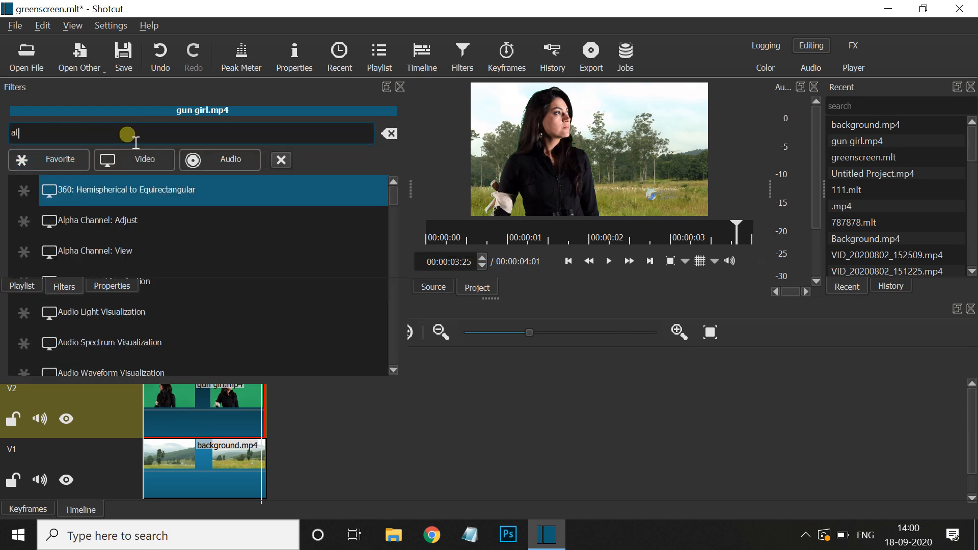
text(pha)
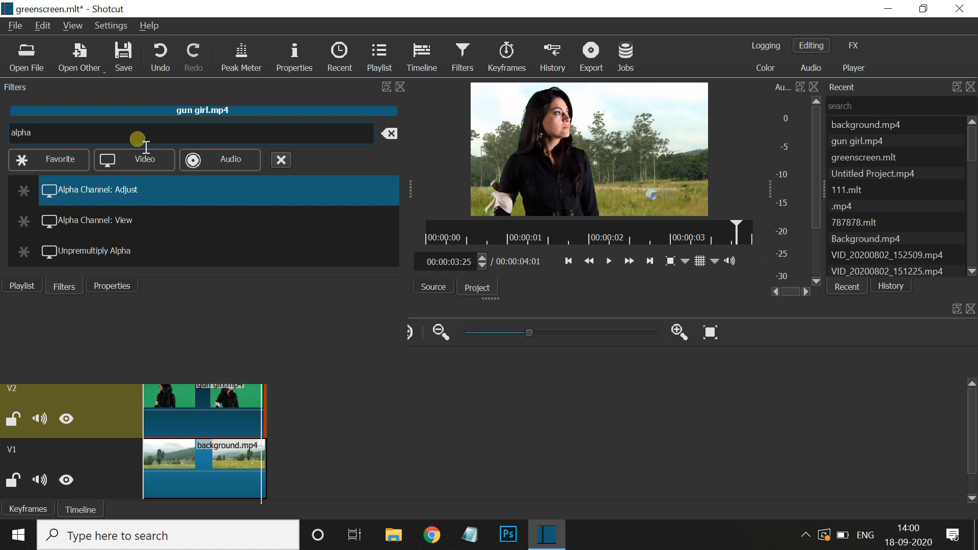
click(114, 219)
click(106, 250)
click(107, 214)
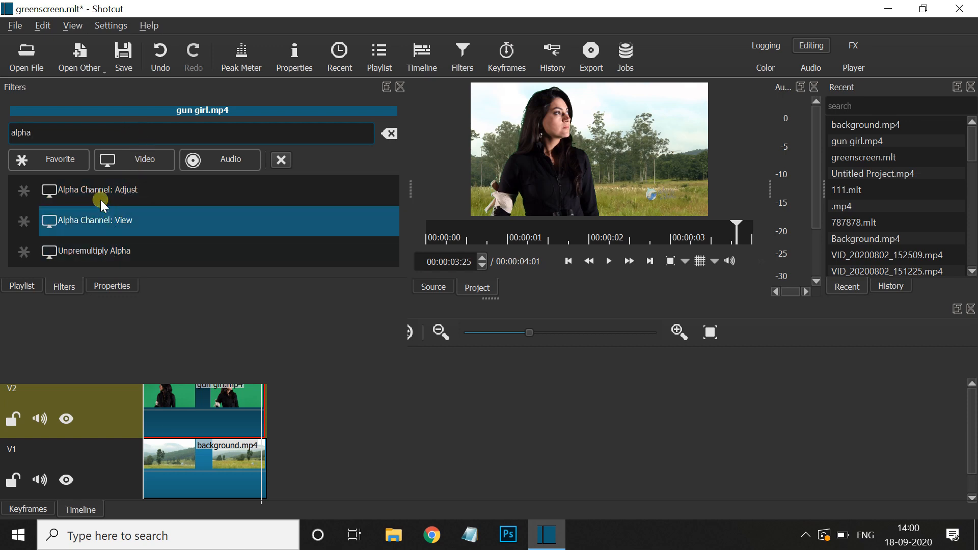
click(75, 194)
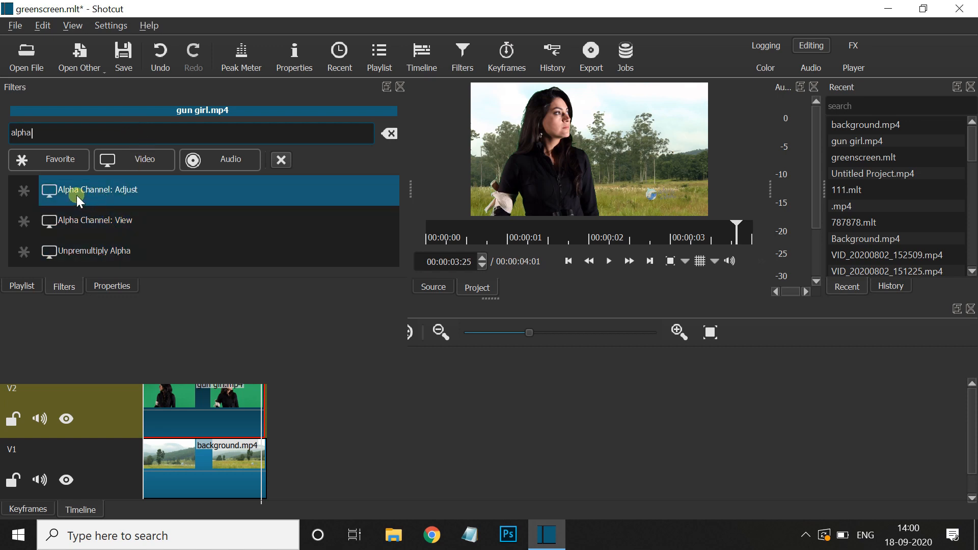
click(133, 191)
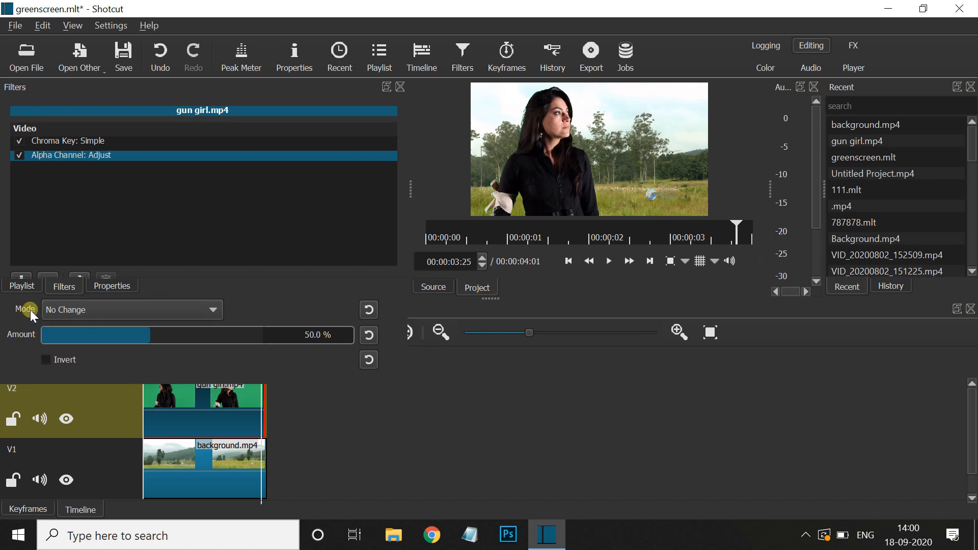
Step: Set the Alpha Channel: Adjust mode to Shrink Soft and increase its Amount slightly
click(212, 311)
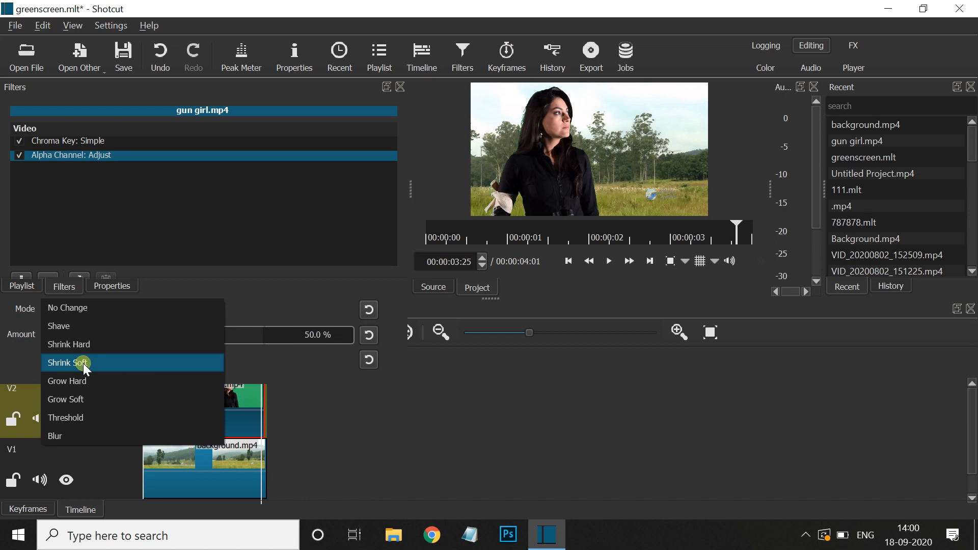
click(84, 363)
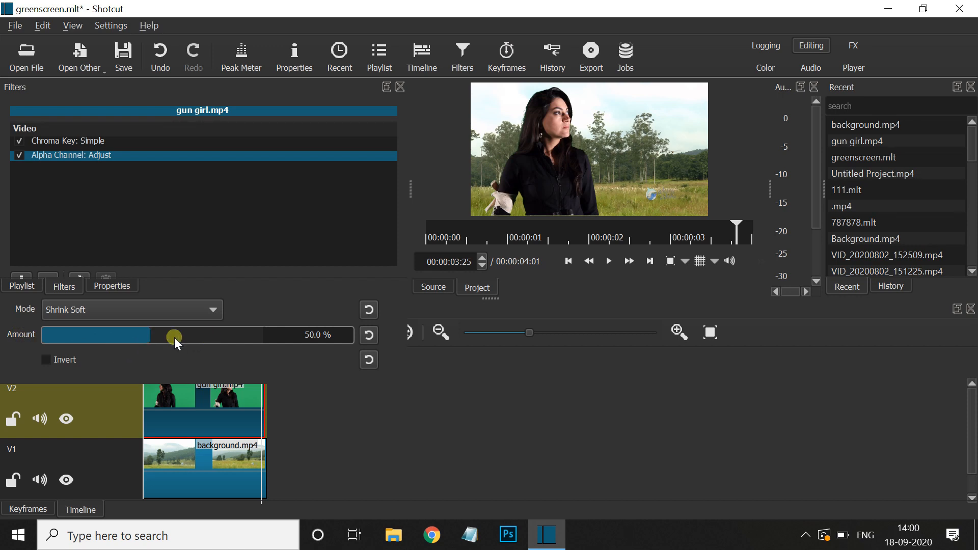
drag(148, 332, 176, 330)
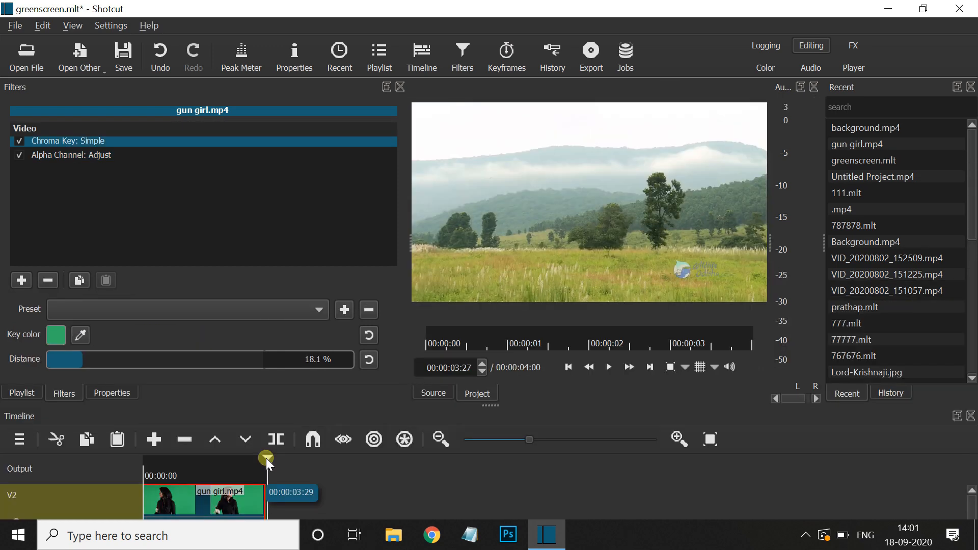
Step: Play the keyed composite from the beginning of the timeline to review the background replacement
drag(164, 461, 131, 461)
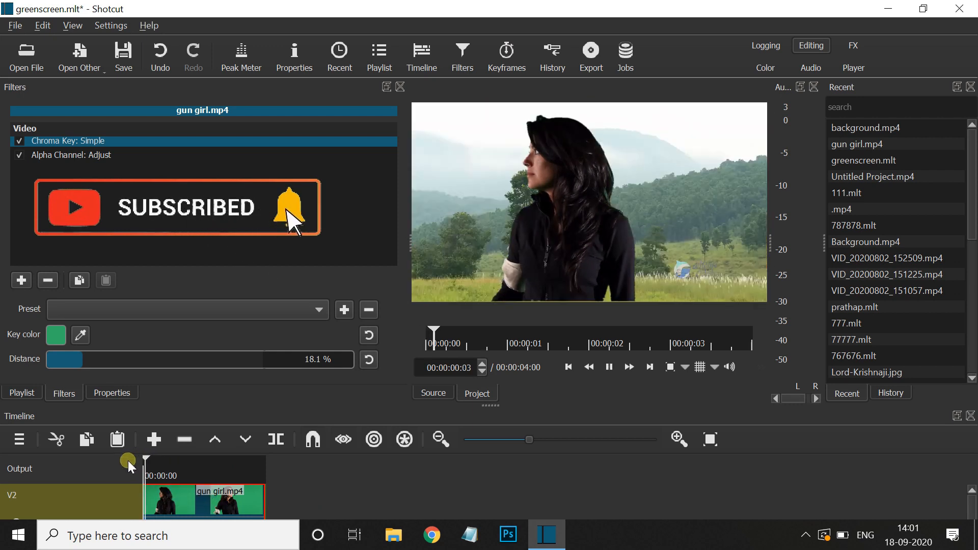
key(space)
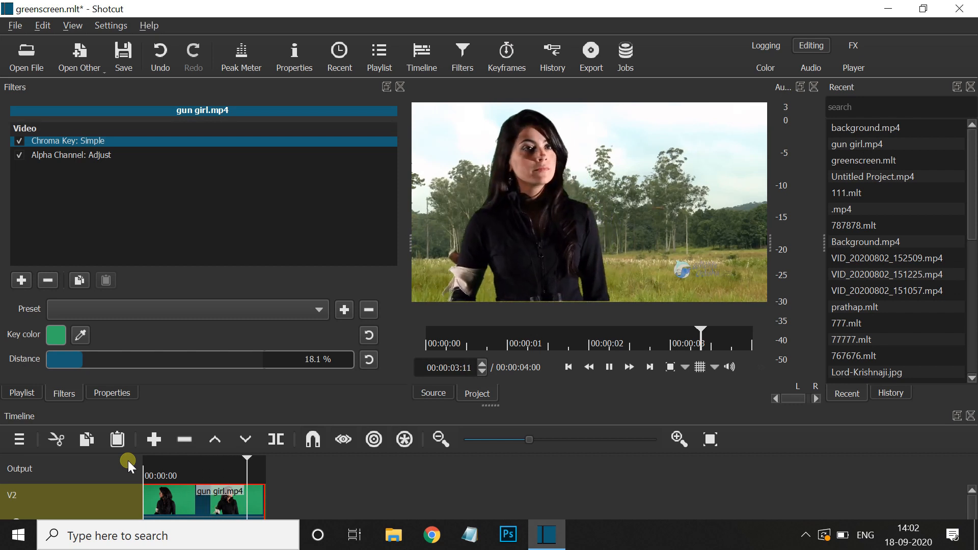
key(space)
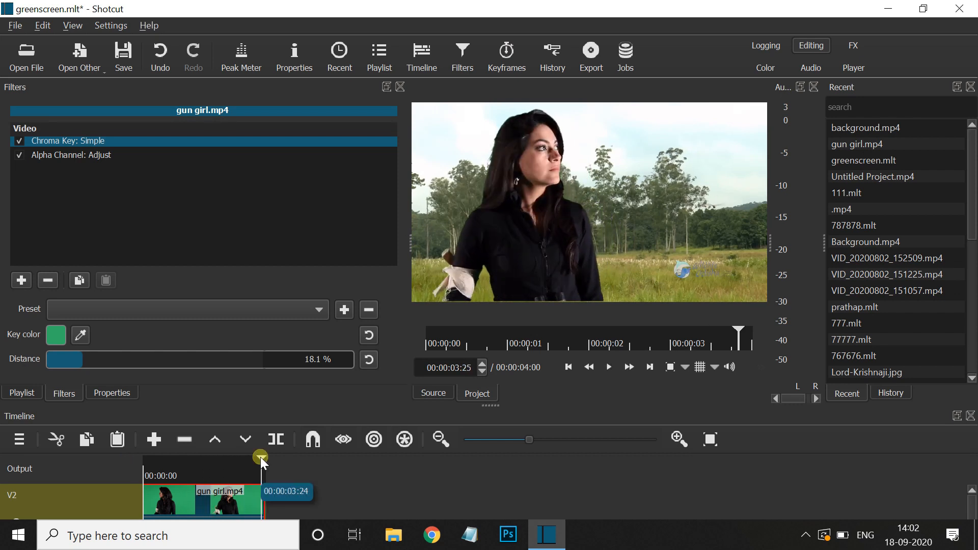